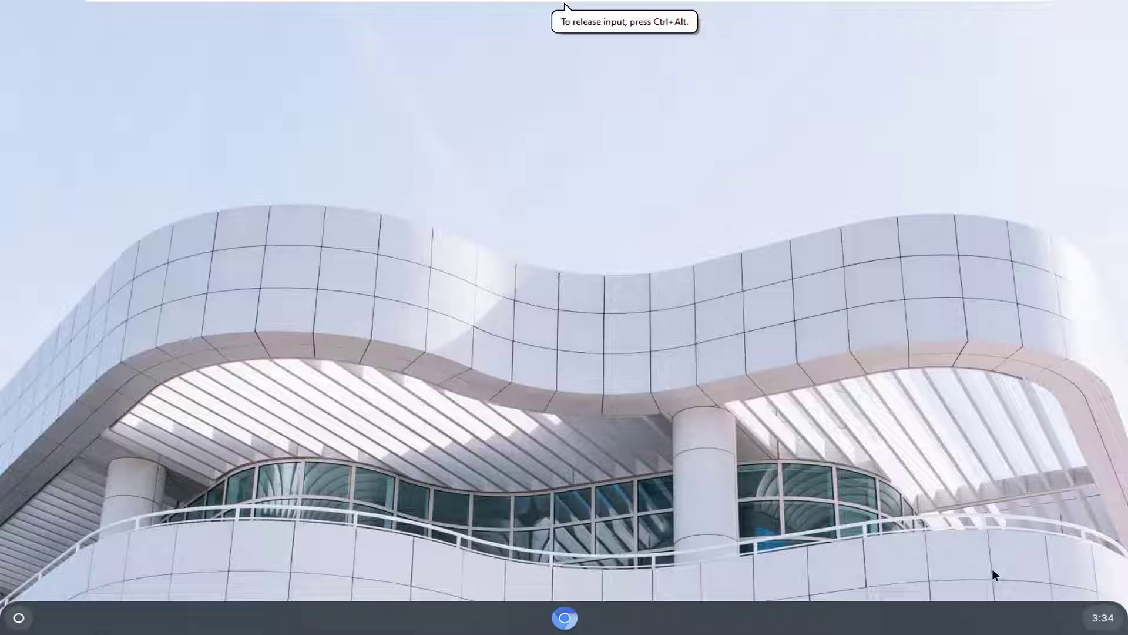
Open Settings from the clock's quick settings panel and go to the Device section
left_click(1100, 626)
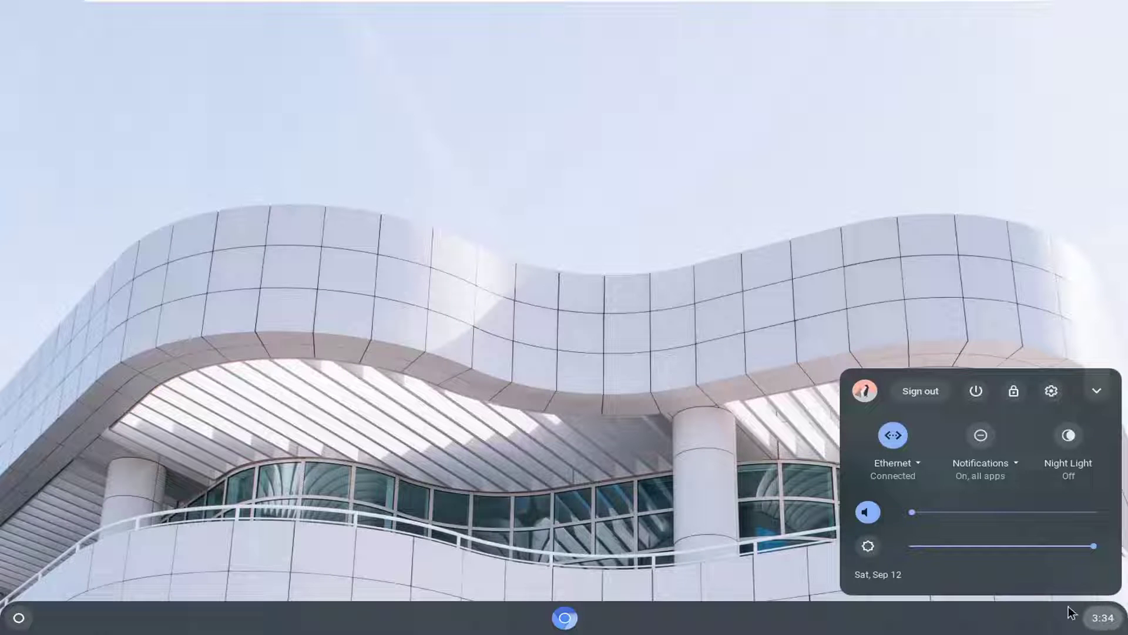
left_click(1052, 391)
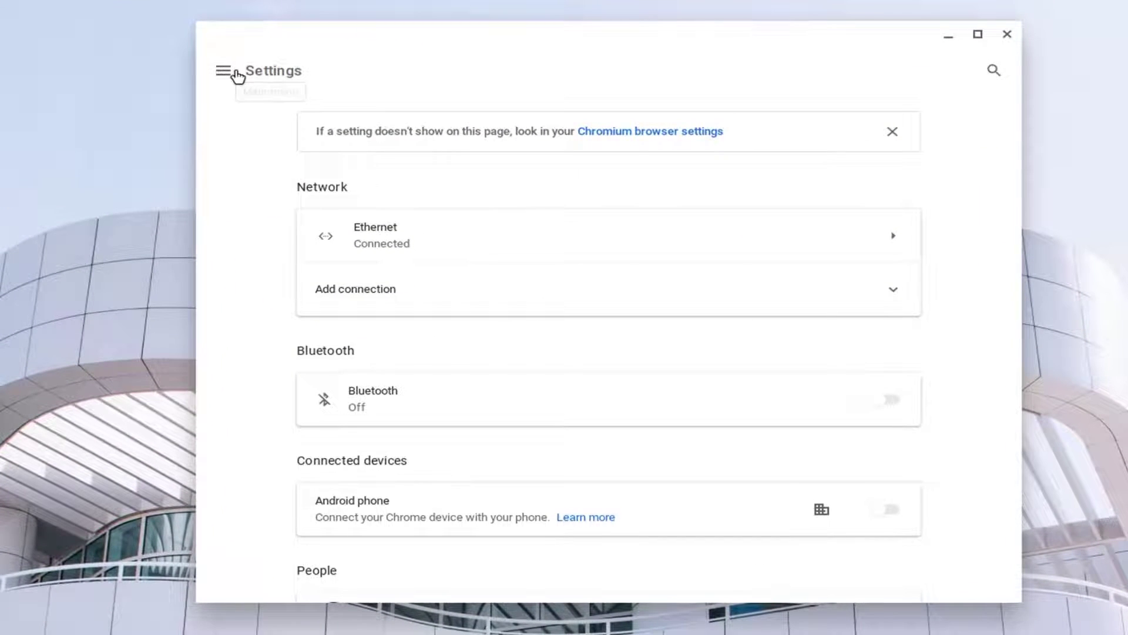
left_click(224, 72)
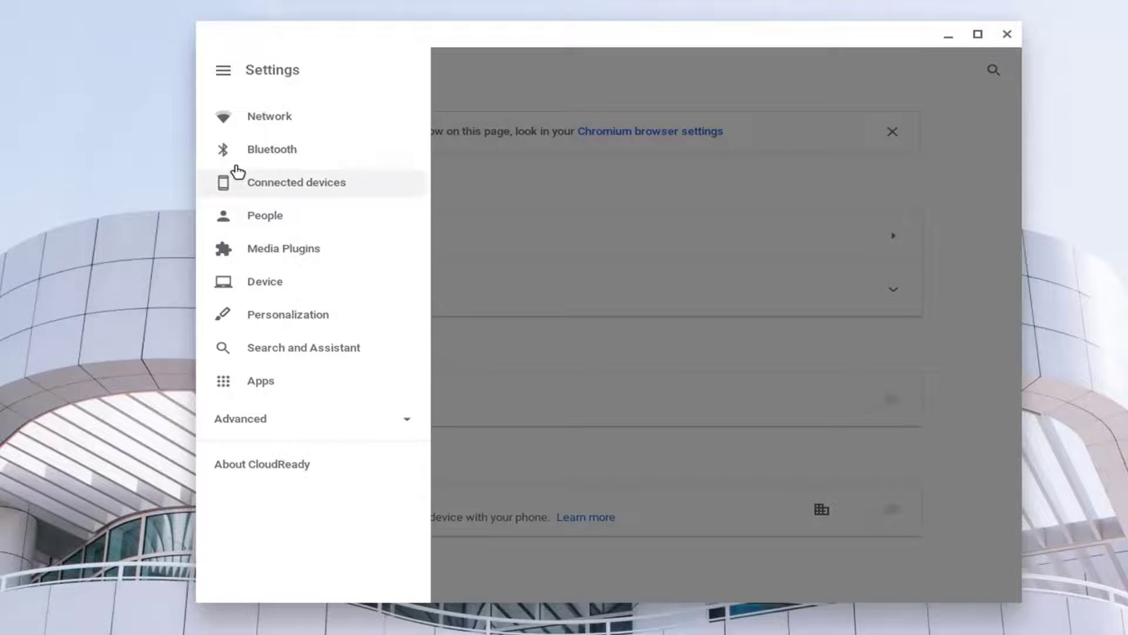
left_click(267, 284)
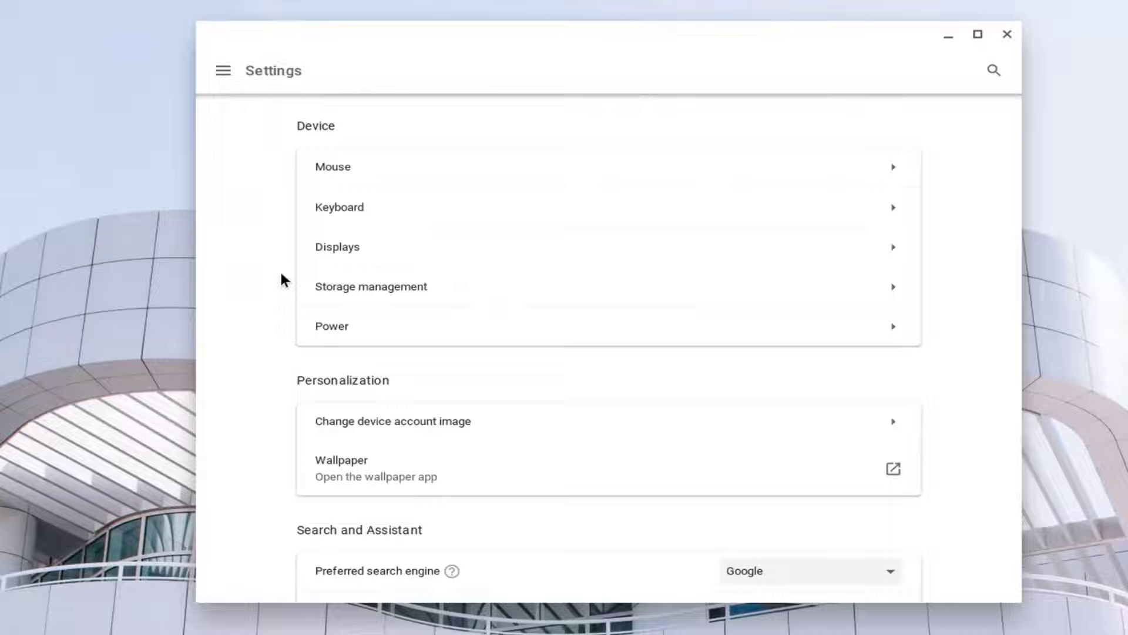
Open Displays and expand the Night Light Schedule dropdown
left_click(340, 250)
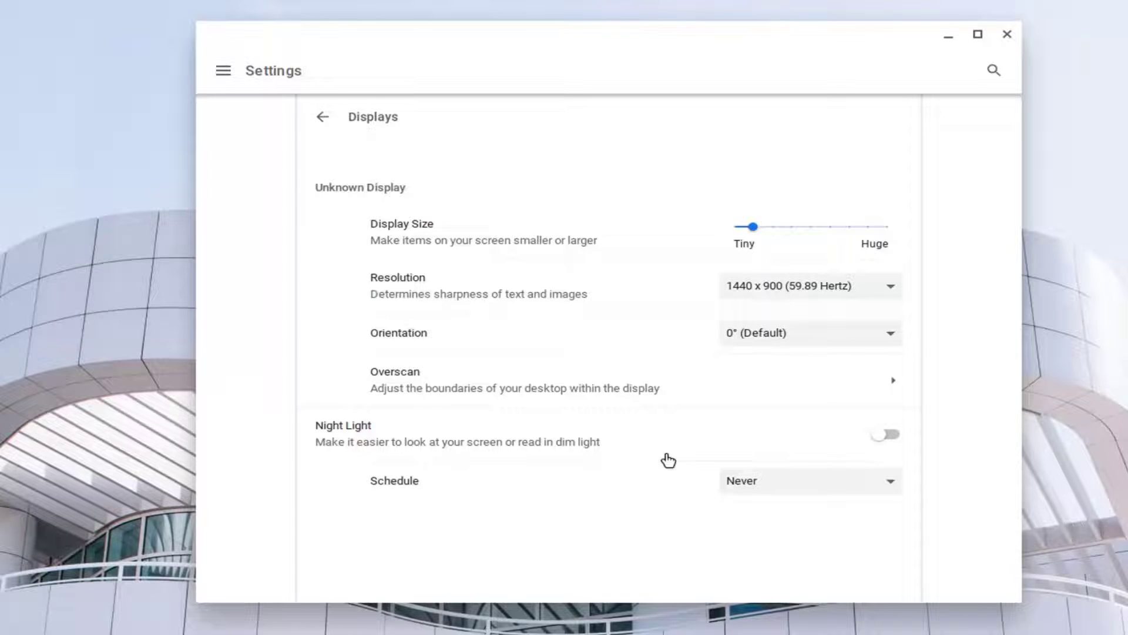
left_click(896, 489)
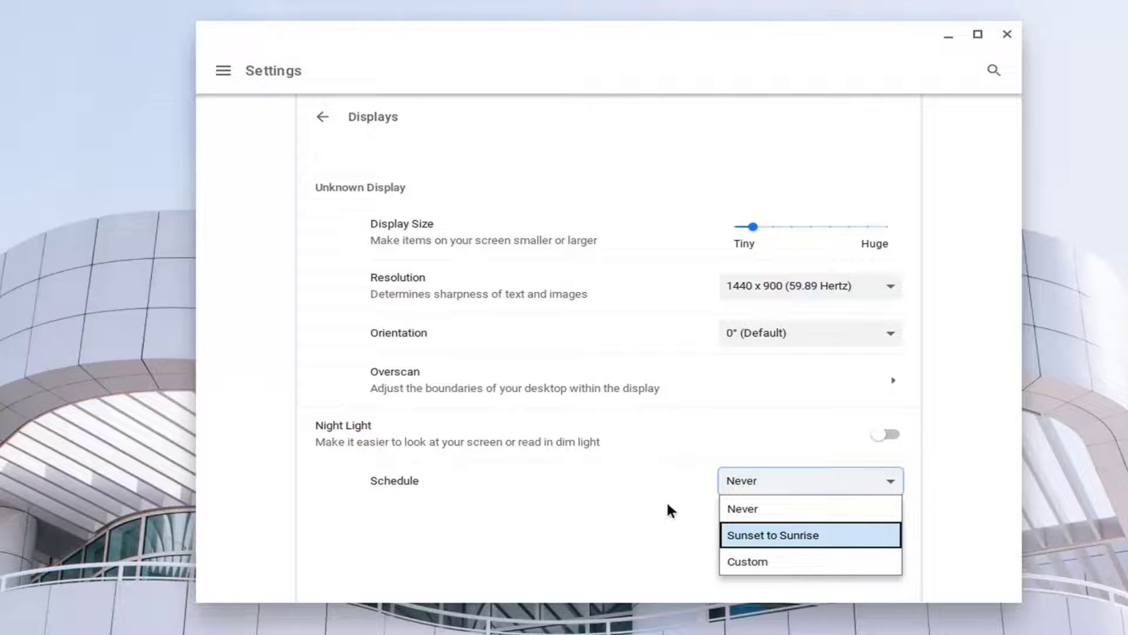
Set the Night Light schedule to Custom and switch Night Light on
left_click(742, 567)
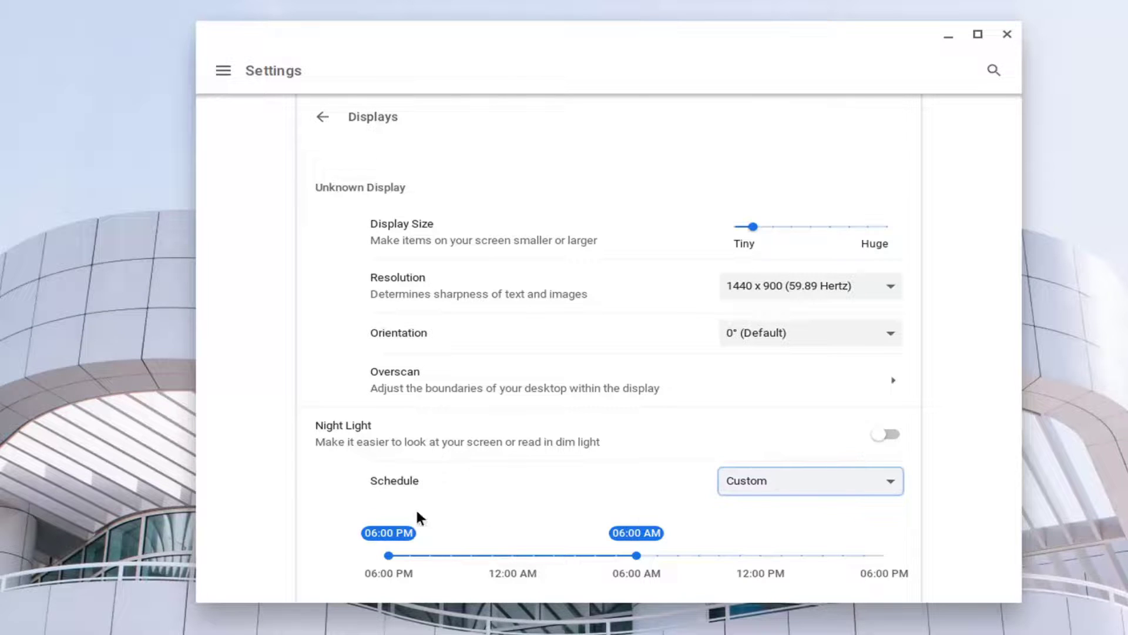
left_click(894, 433)
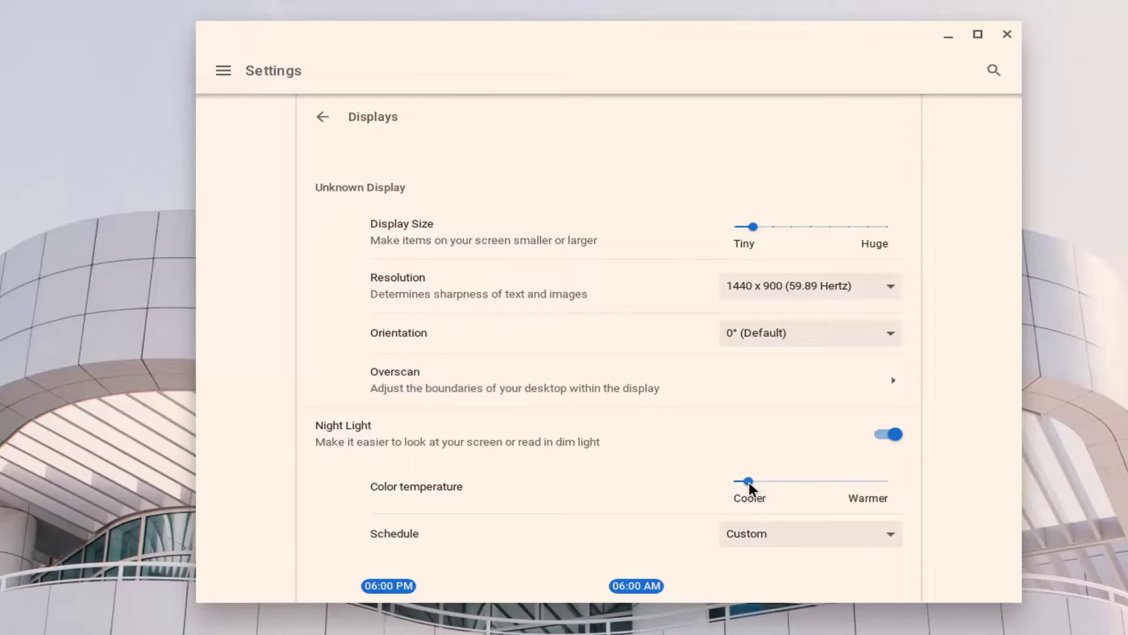
Move the Night Light colour temperature slider toward Cooler, then return to the main Settings page
mouse_move(748, 482)
left_mouse_down()
mouse_move(817, 483)
mouse_move(739, 479)
left_mouse_up()
scroll(420, 536, "down", 1)
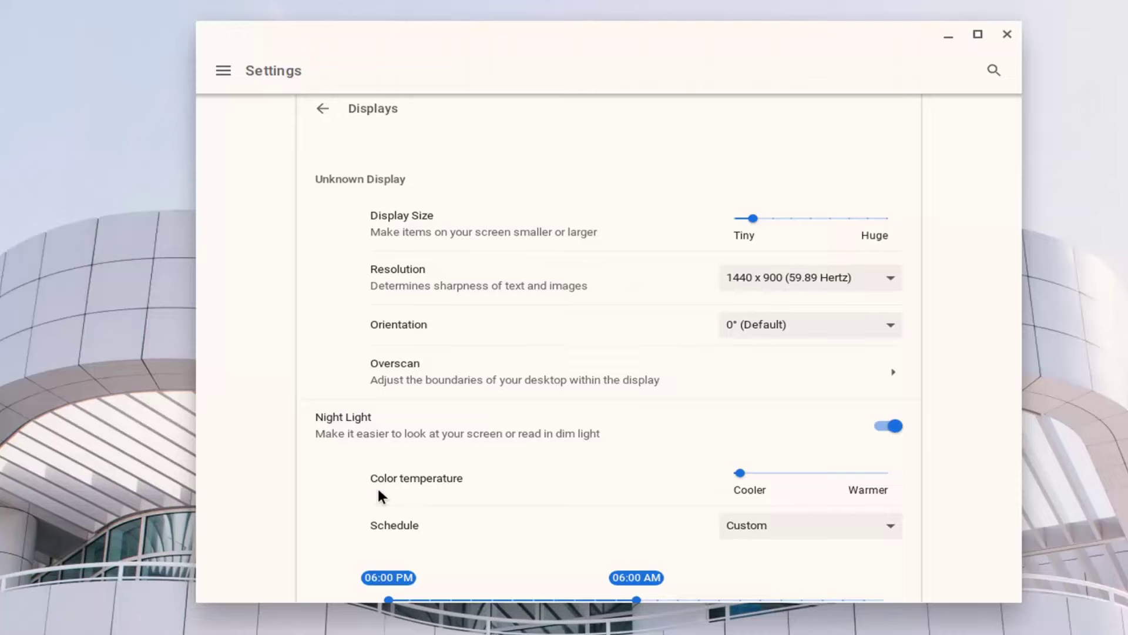
scroll(489, 489, "up", 1)
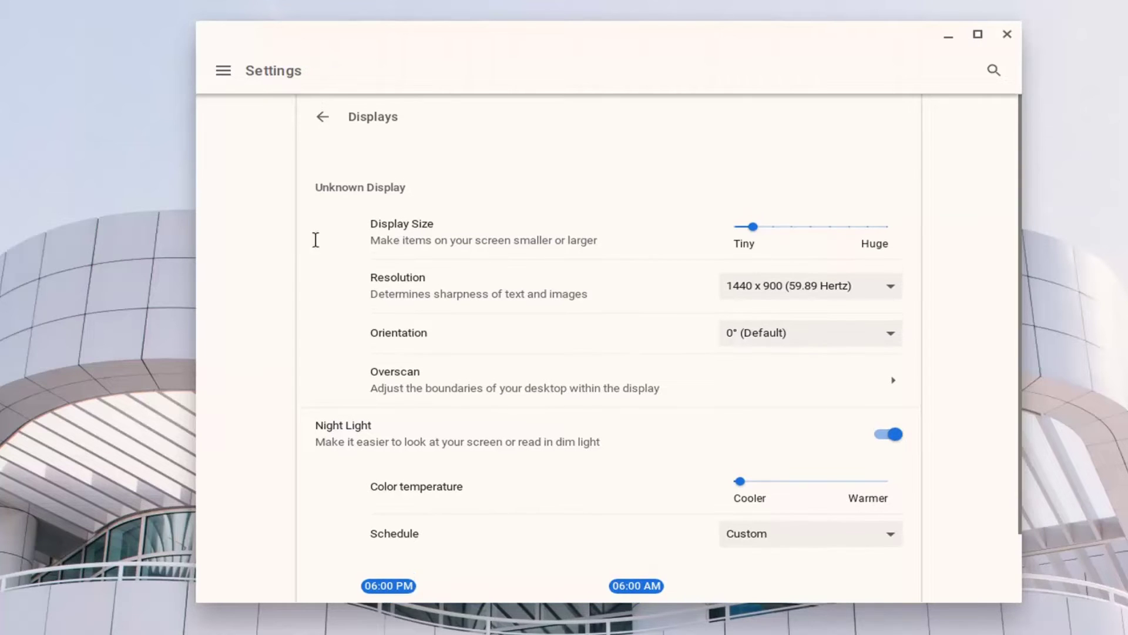
left_click(325, 112)
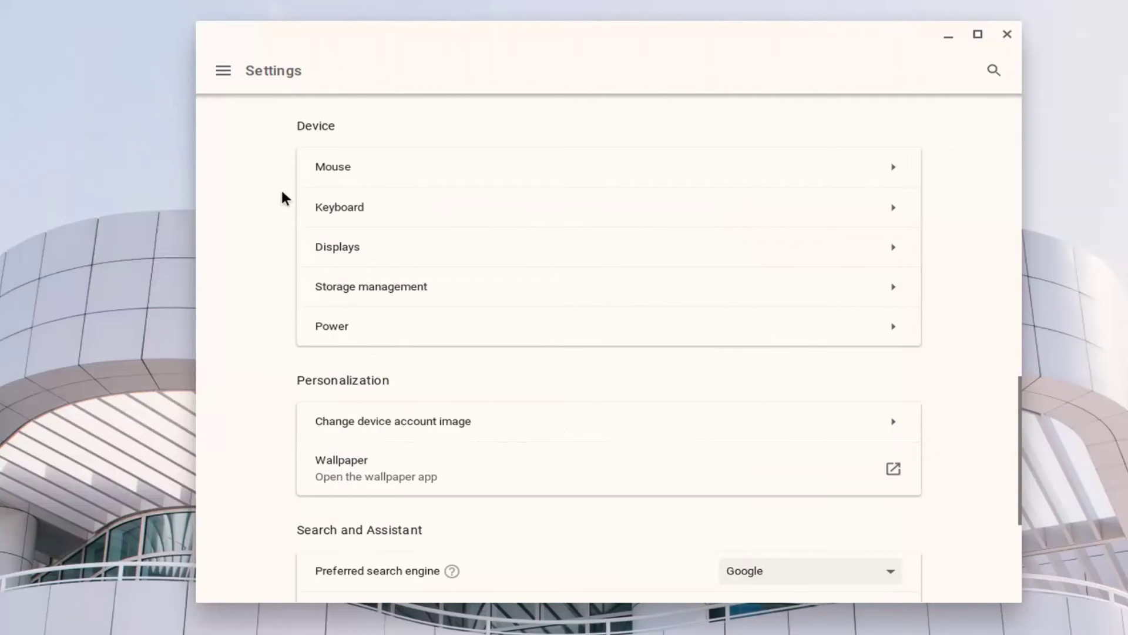
scroll(277, 370, "up", 3)
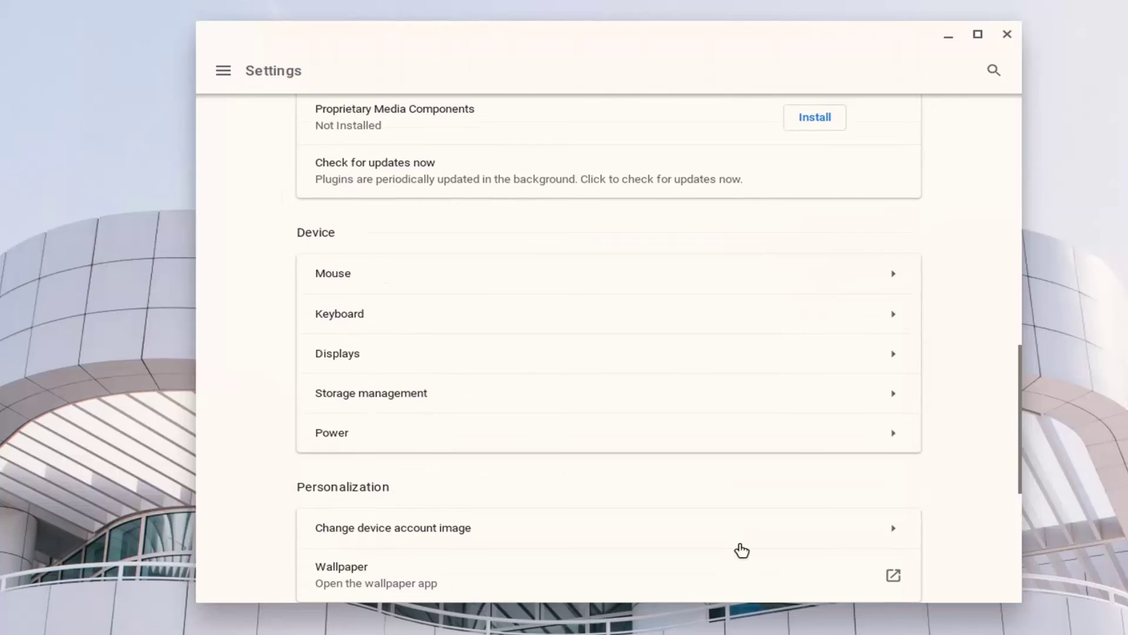